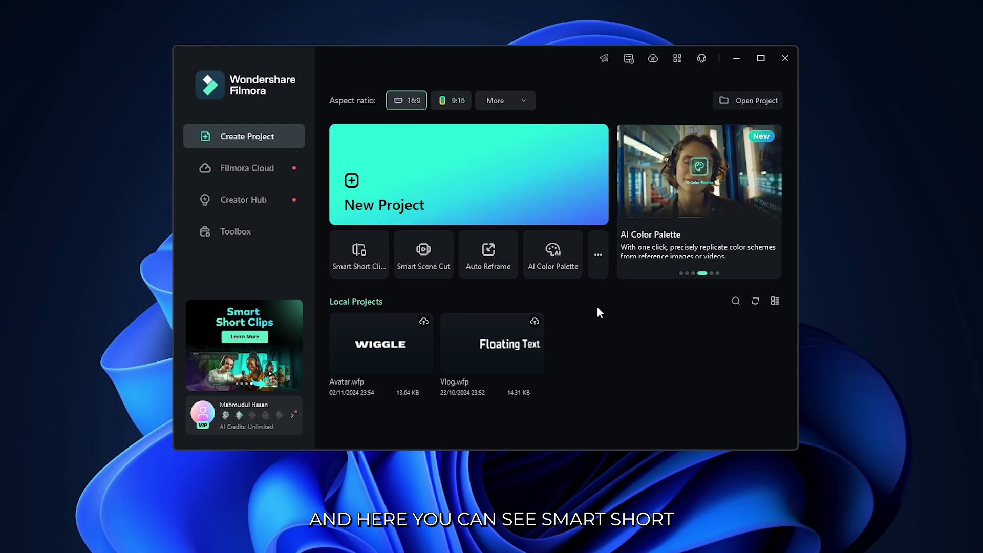
Upload New.mp4 into Smart Short Clips, then play and pause its preview.
click(370, 266)
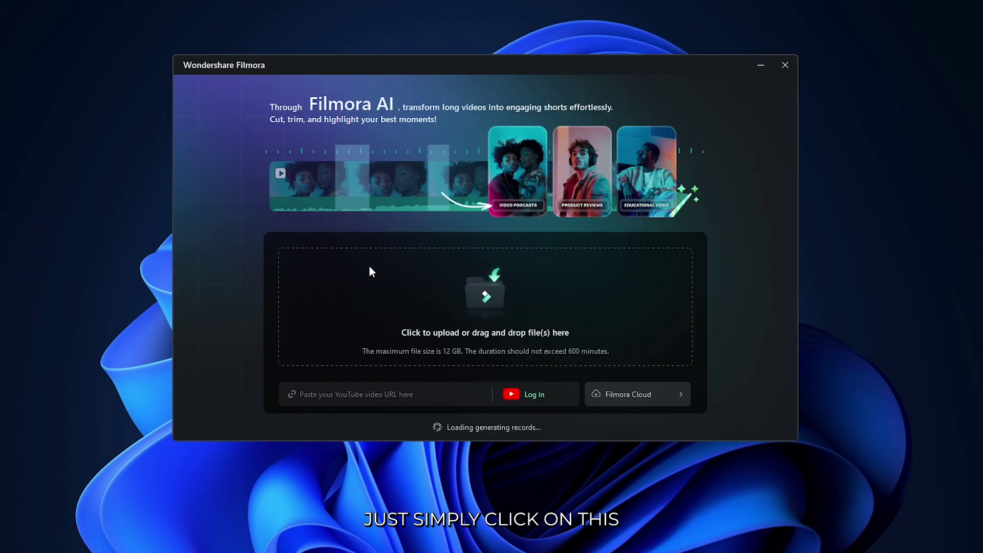
click(429, 313)
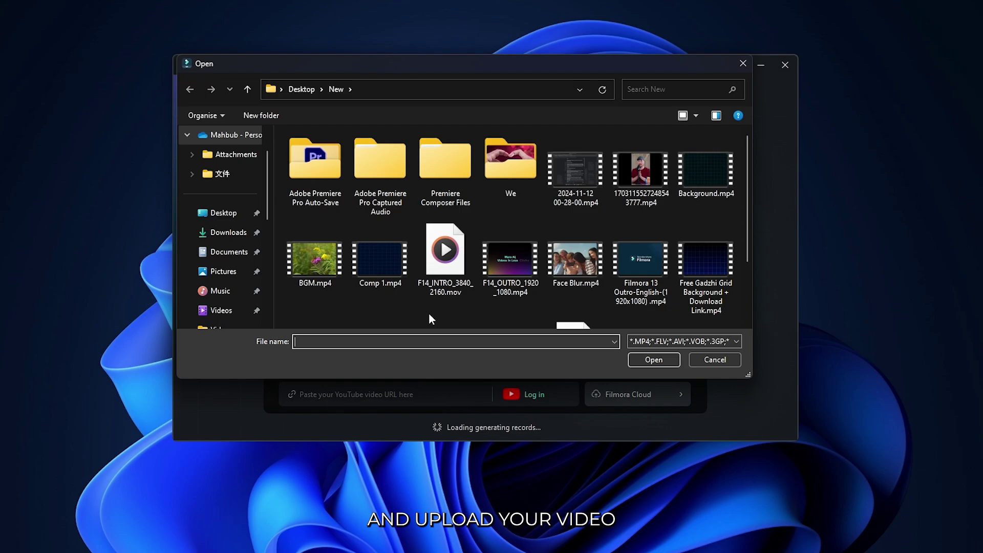
scroll(429, 313, down, 2)
double_click(531, 257)
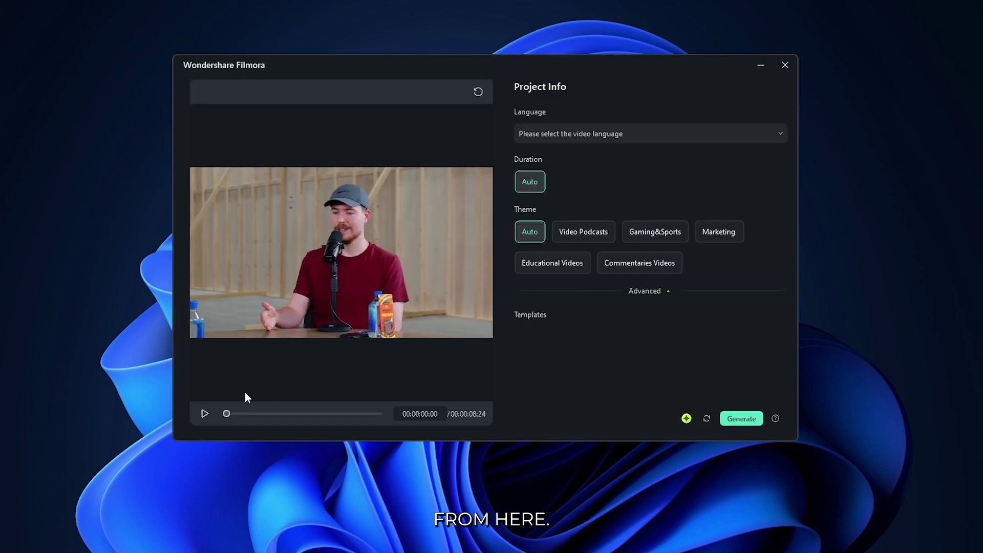
click(207, 413)
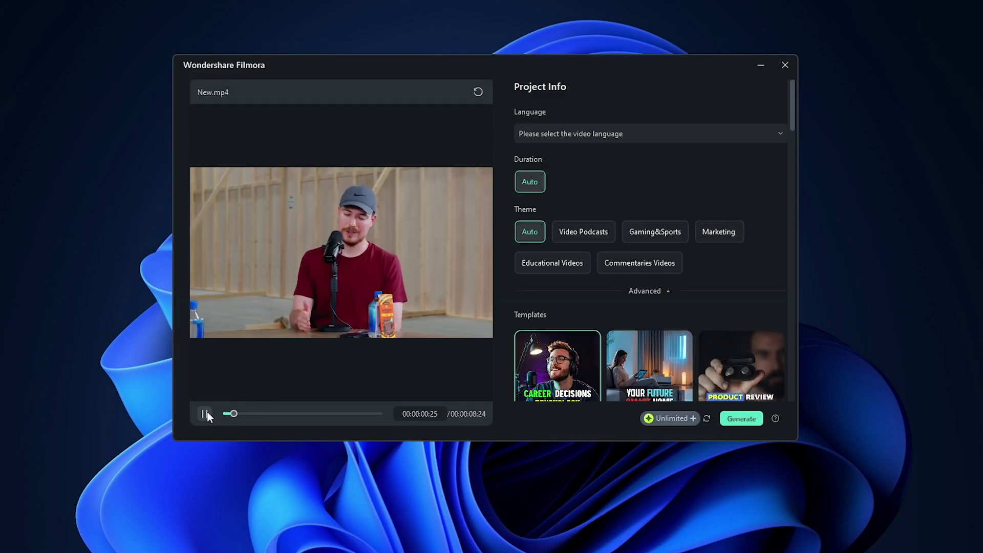
click(207, 412)
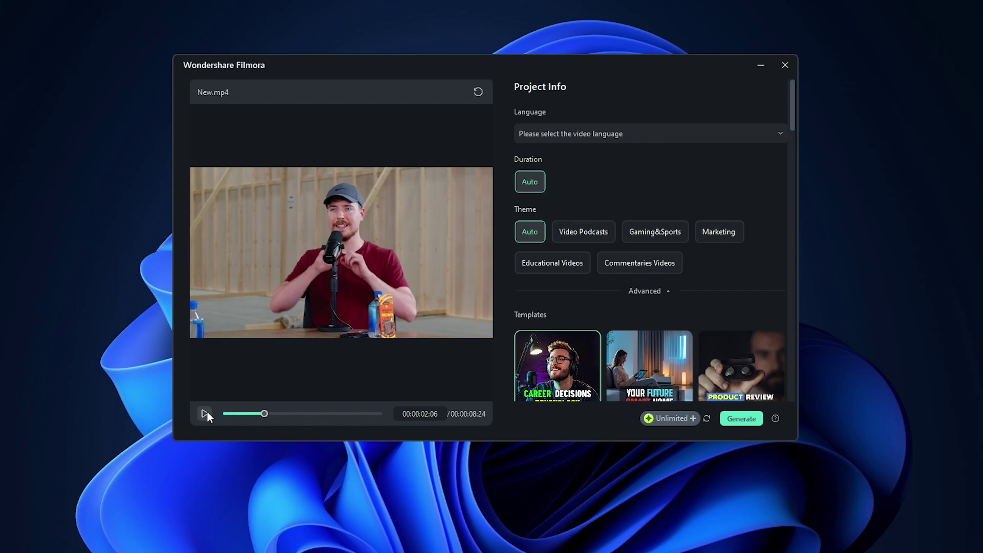
Choose English (US), a 1:1 aspect ratio under Advanced, and the Technology Products template.
click(561, 129)
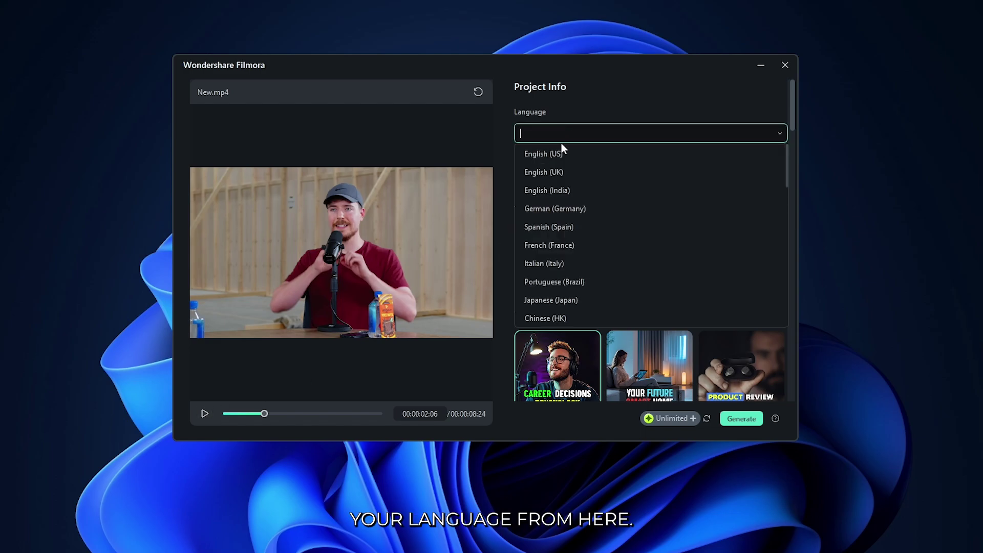
click(562, 153)
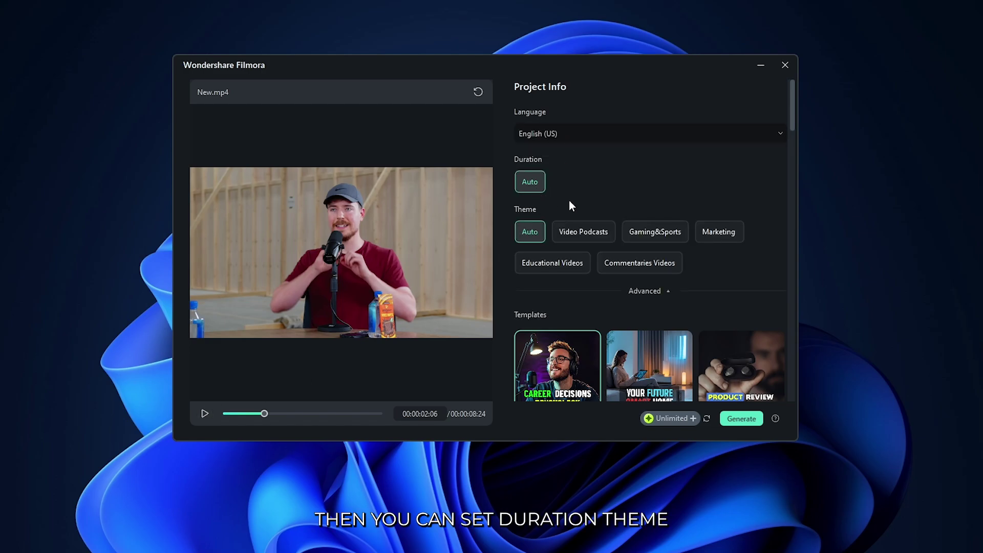
scroll(645, 281, down, 2)
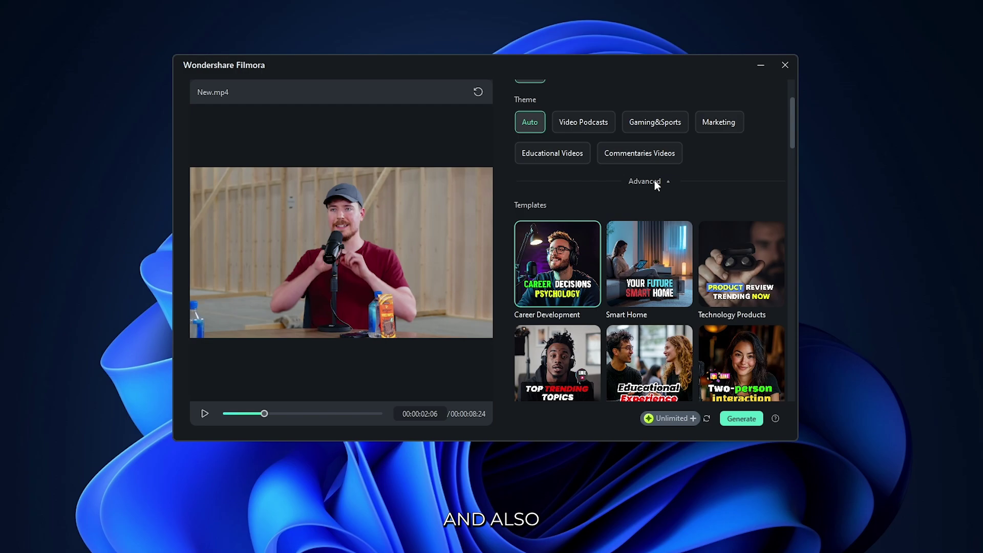
click(655, 181)
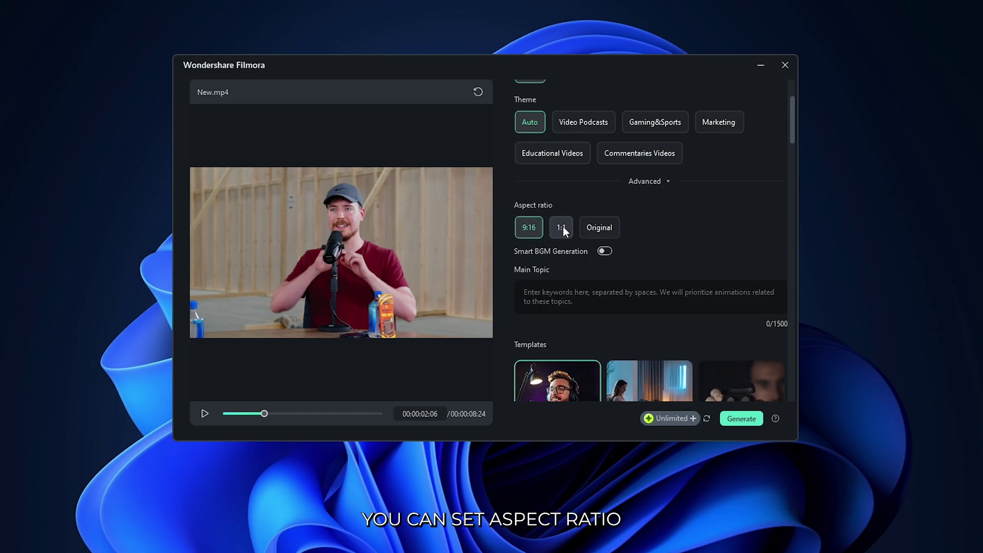
click(563, 227)
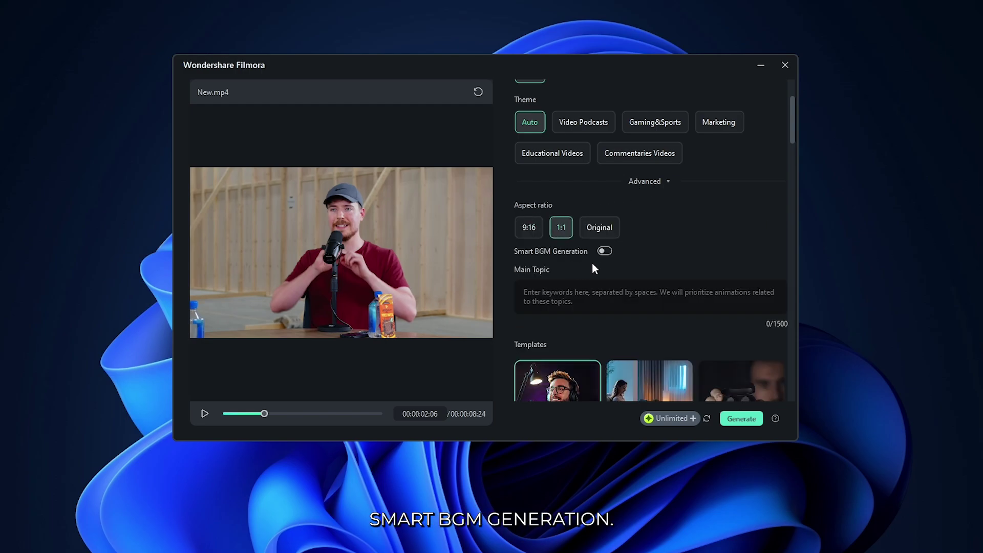
scroll(593, 269, down, 1)
scroll(592, 266, down, 2)
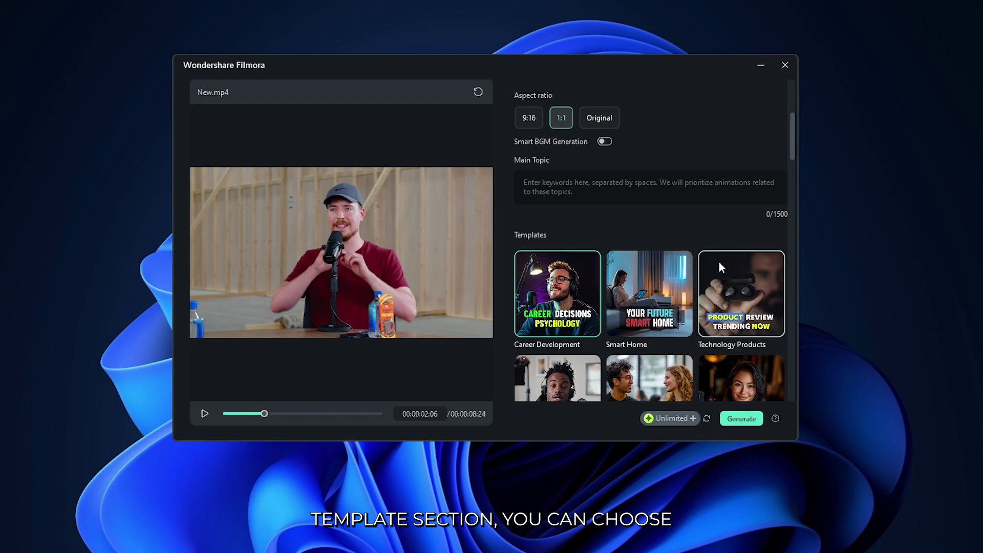
scroll(719, 262, down, 2)
scroll(723, 289, down, 1)
scroll(723, 290, down, 1)
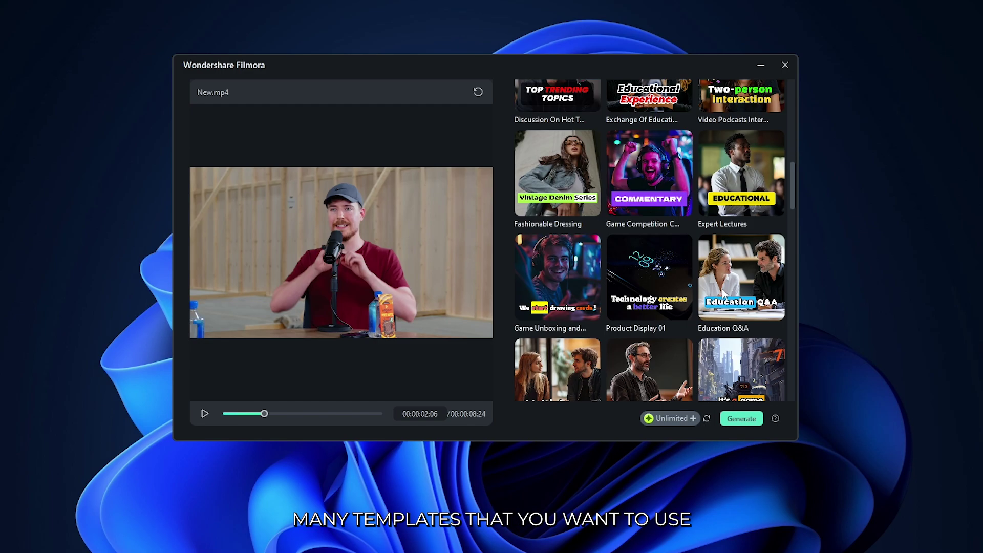
scroll(723, 293, up, 2)
click(743, 234)
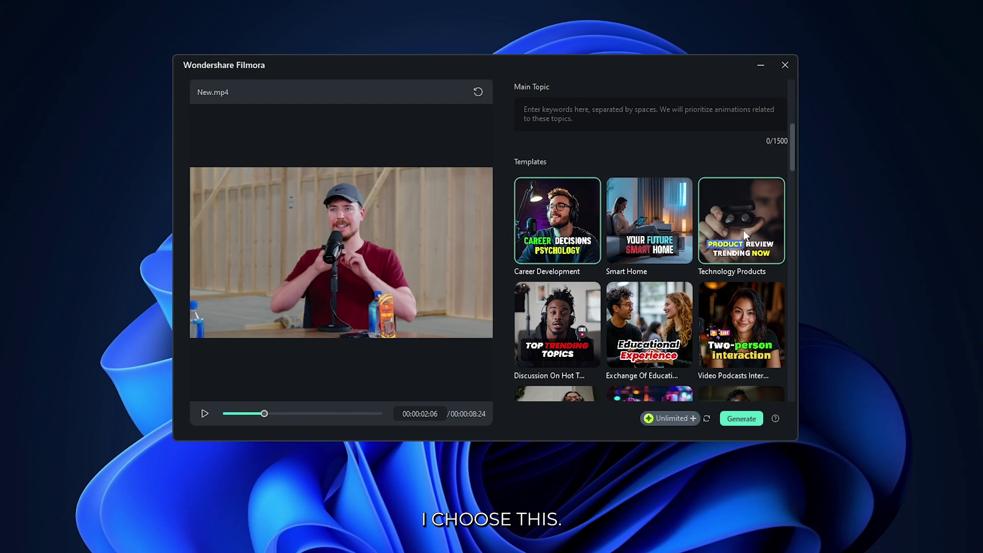
Generate short clips from New.mp4 with the chosen English, 1:1 and template settings.
click(741, 419)
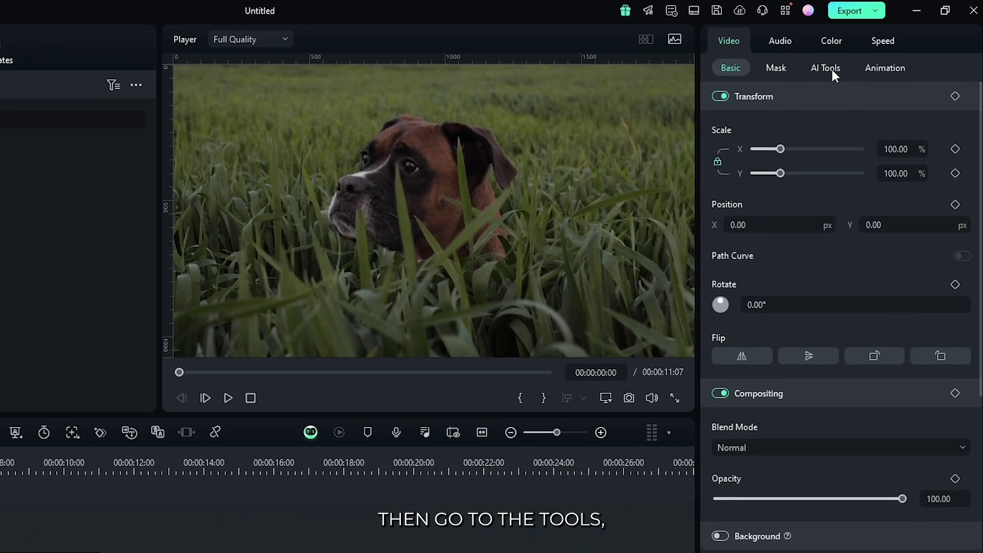
Run AI Video Enhancer on the dog clip and play the UltraHD result.
click(870, 53)
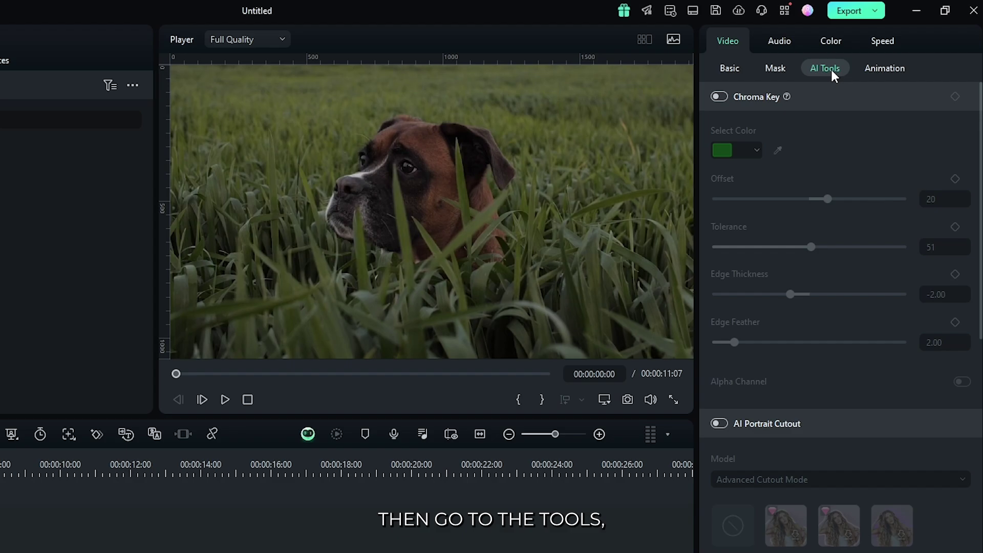
scroll(887, 397, down, 2)
scroll(884, 387, down, 3)
scroll(885, 387, down, 2)
scroll(884, 387, down, 3)
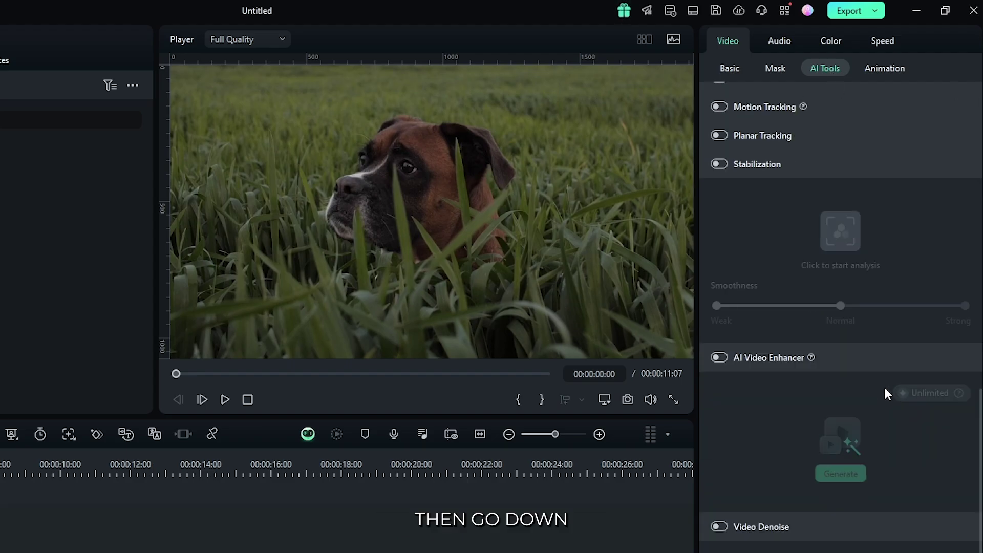
scroll(885, 394, down, 1)
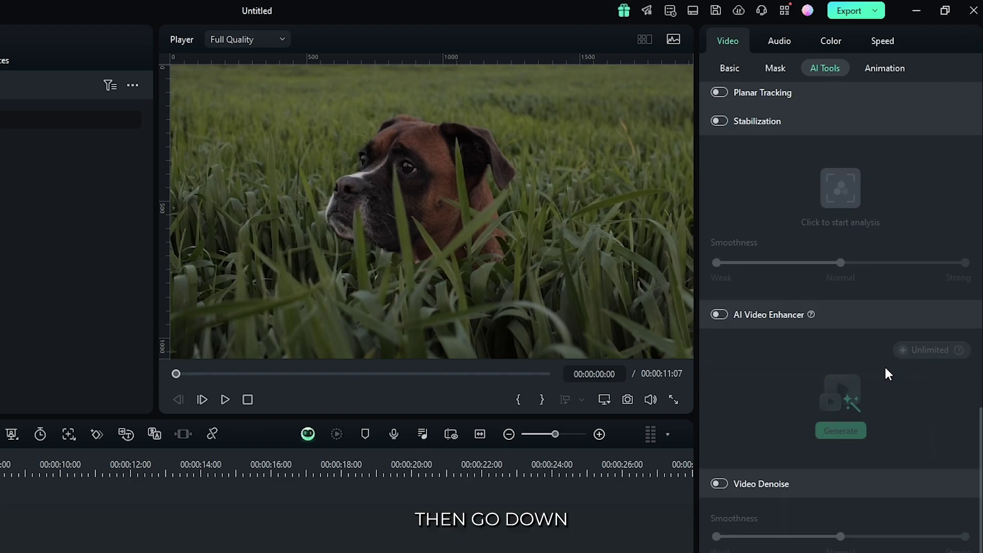
click(720, 315)
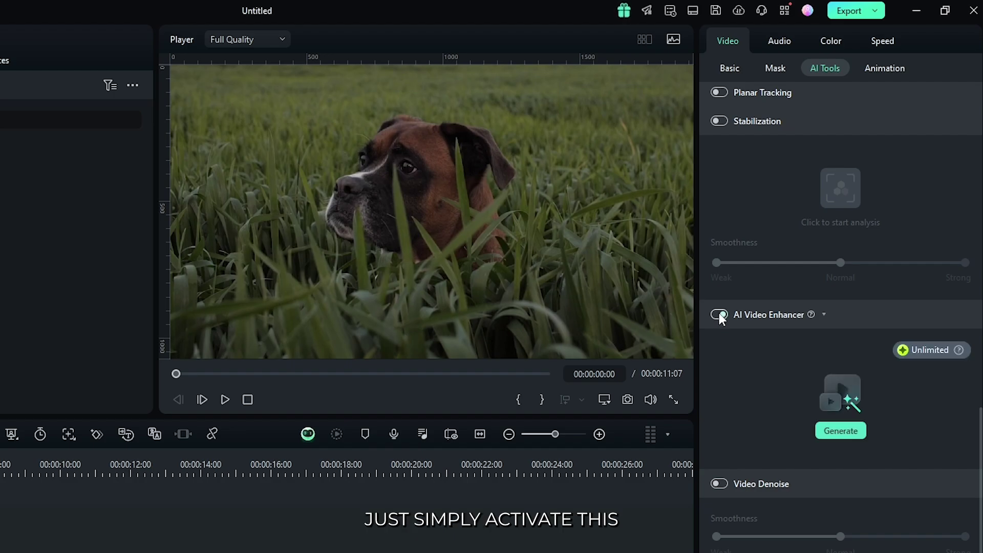
click(849, 436)
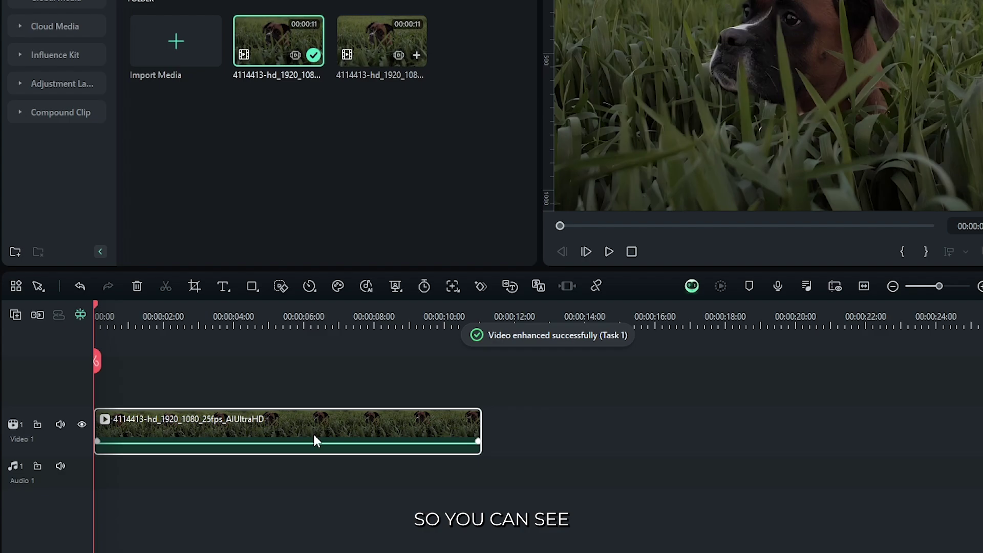
key(space)
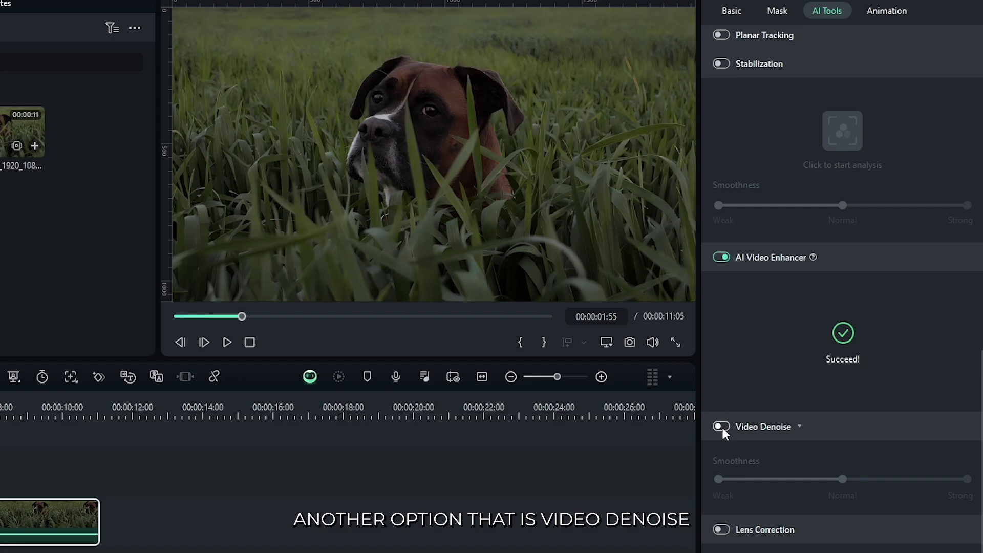
Enable Video Denoise at Normal smoothness and preview the denoised dog clip.
click(724, 429)
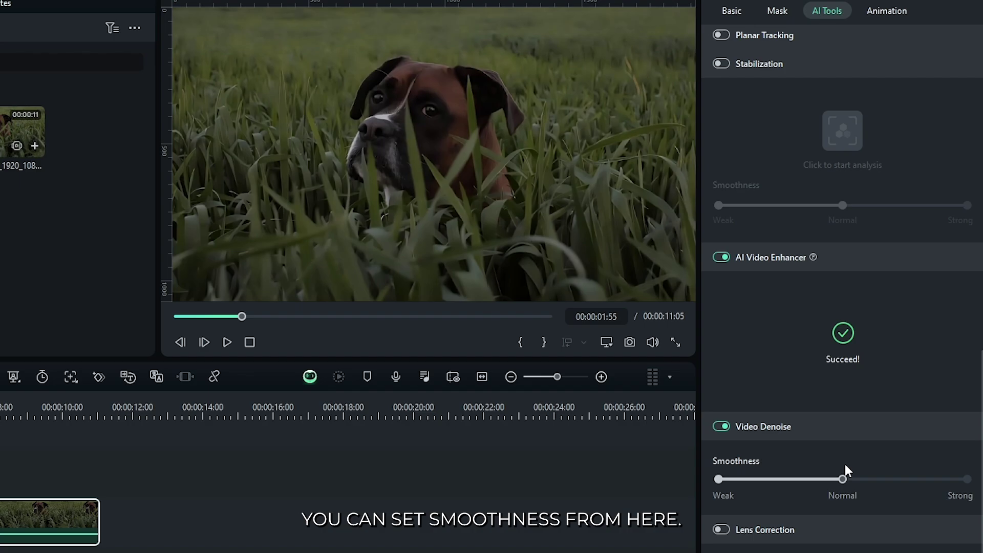
key(space)
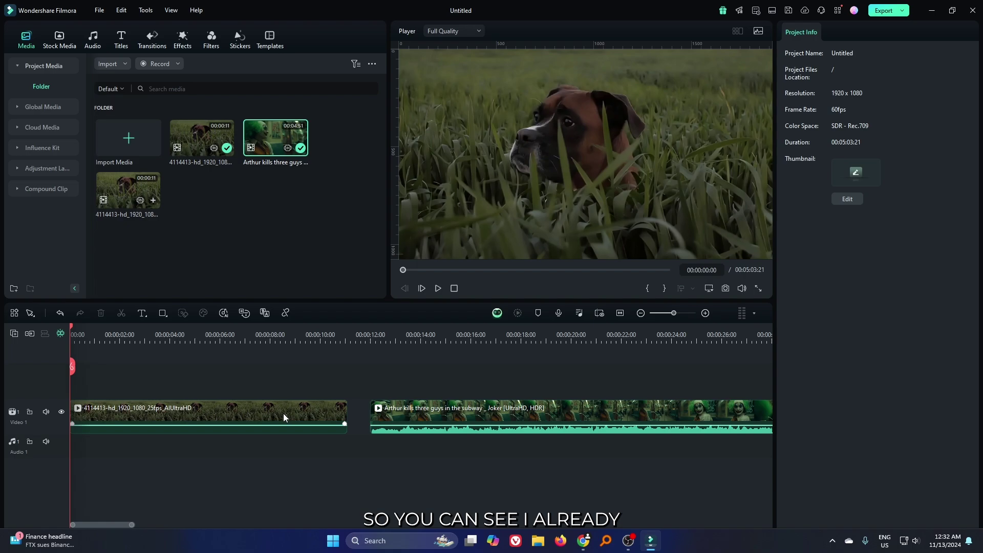
Preview the dog and Joker clips, return to the start, and select the dog clip.
click(284, 414)
click(403, 413)
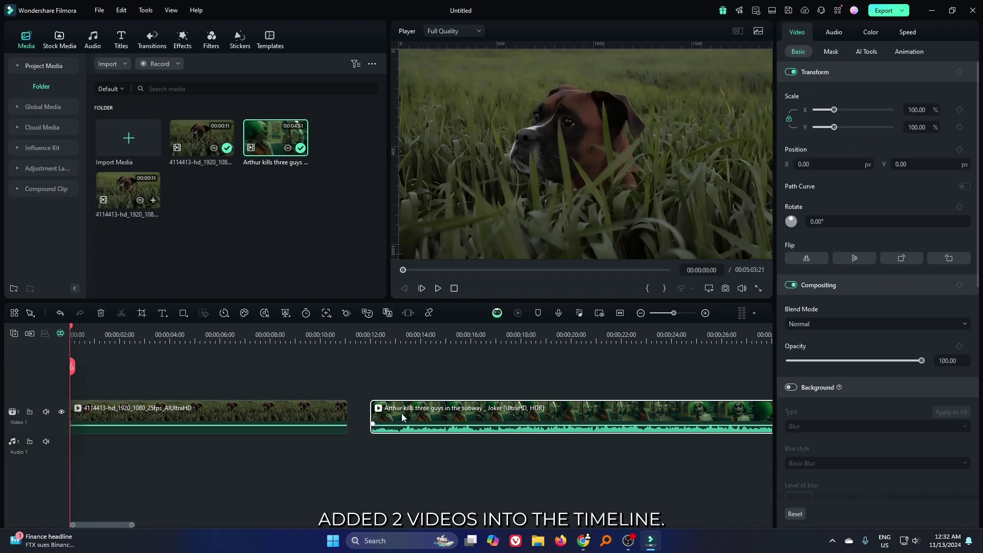
click(256, 419)
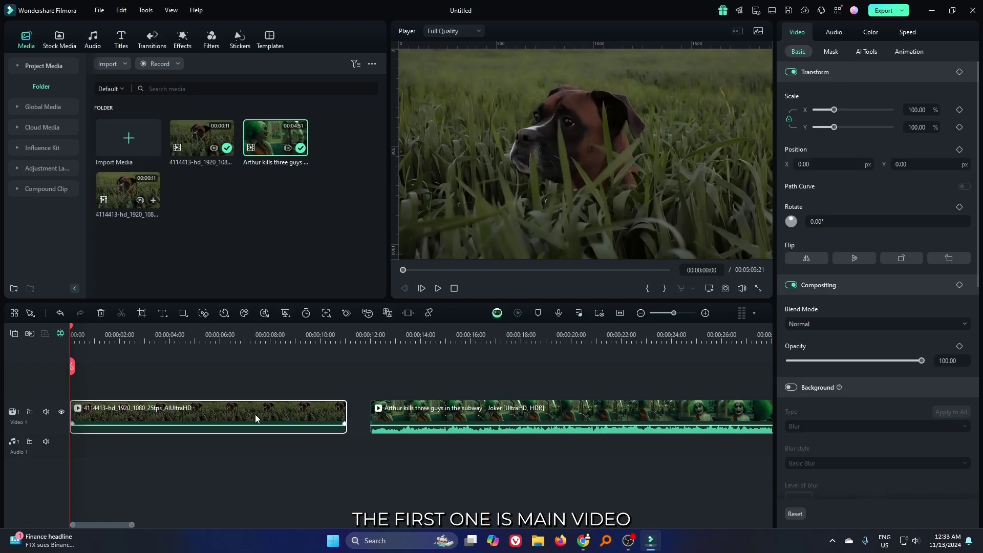
click(416, 420)
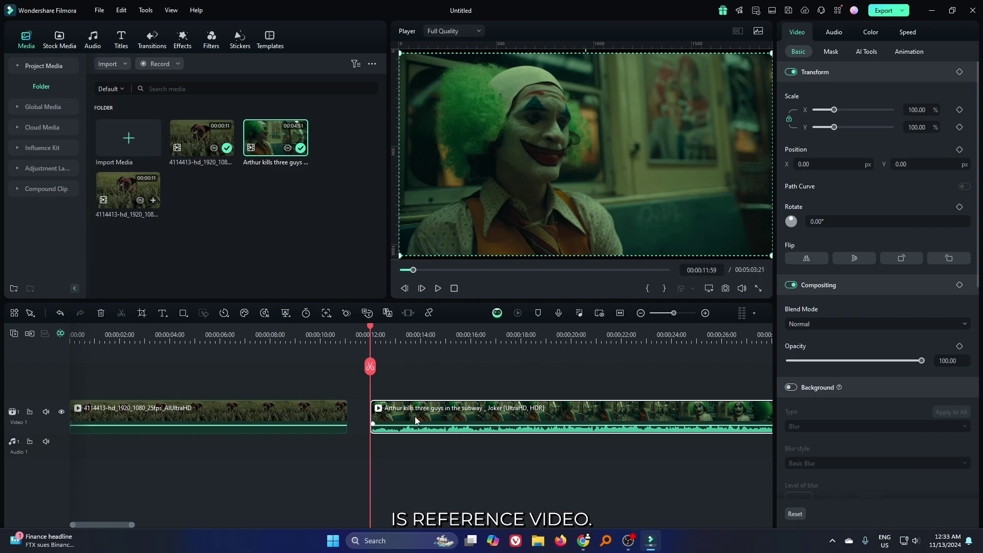
key(Home)
click(219, 421)
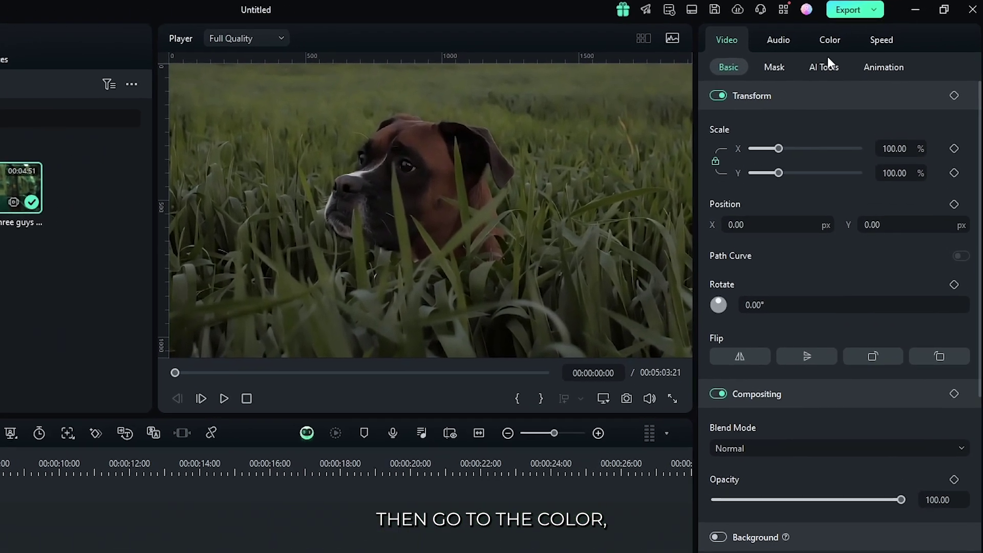
Enable AI Color Palette, build a palette from the subway frame, and save and apply it.
click(868, 30)
scroll(836, 476, down, 2)
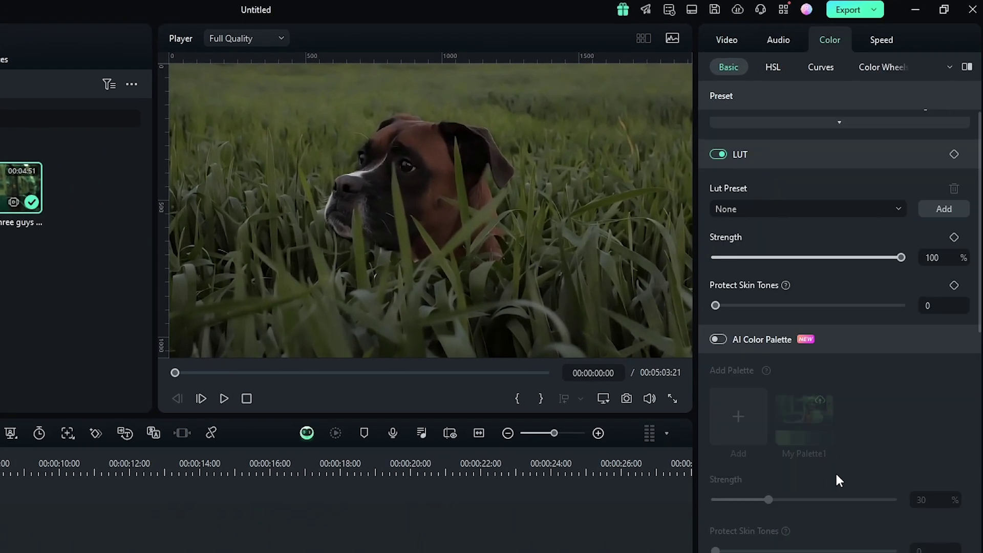
scroll(848, 386, down, 1)
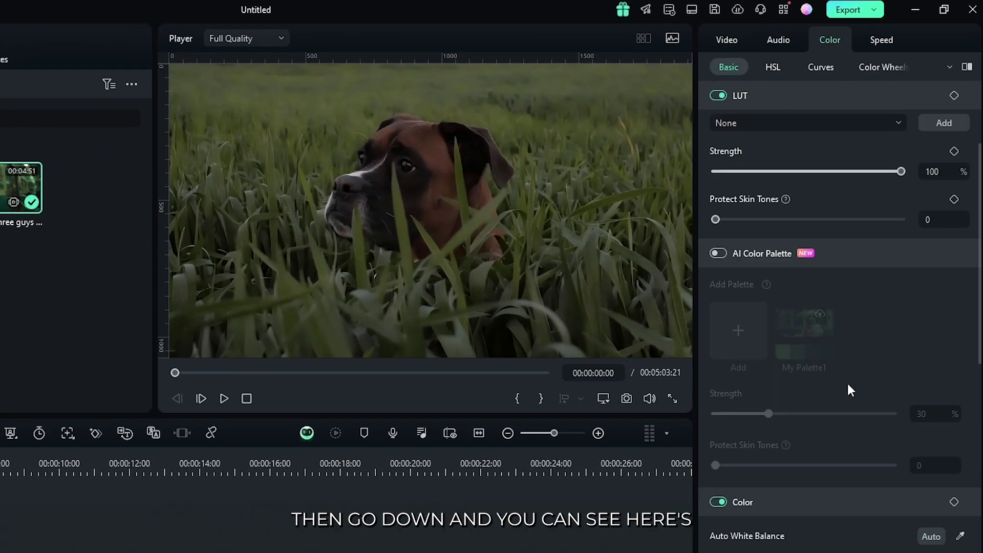
click(718, 254)
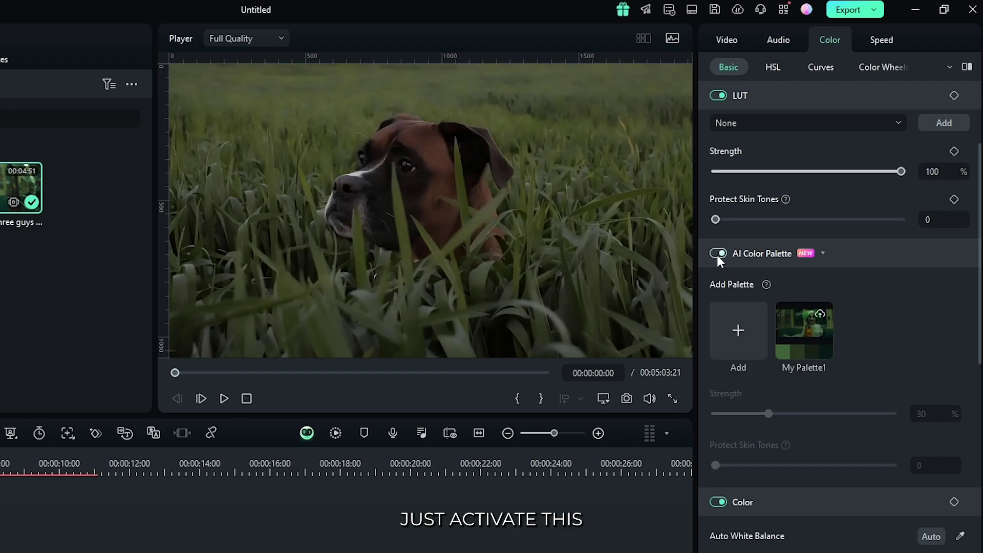
click(738, 336)
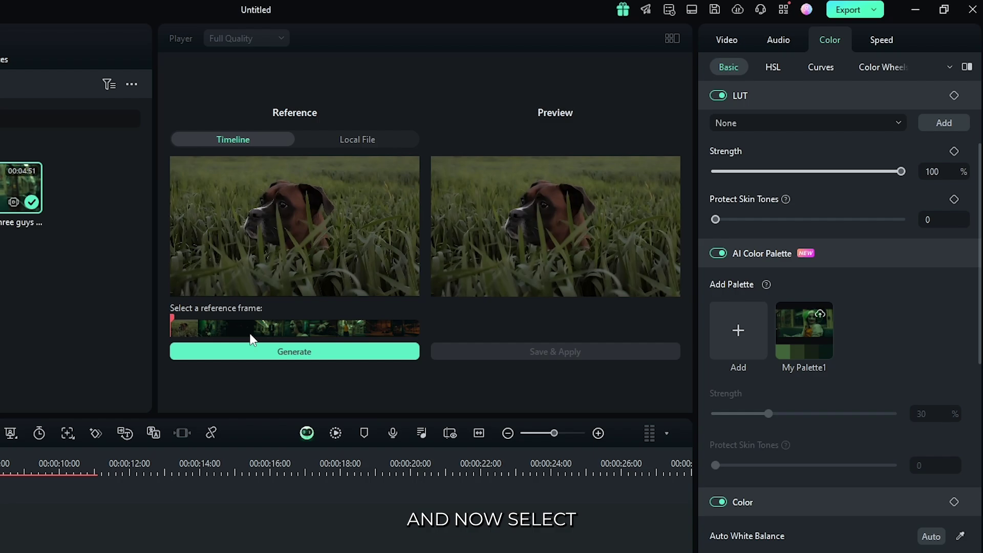
click(202, 326)
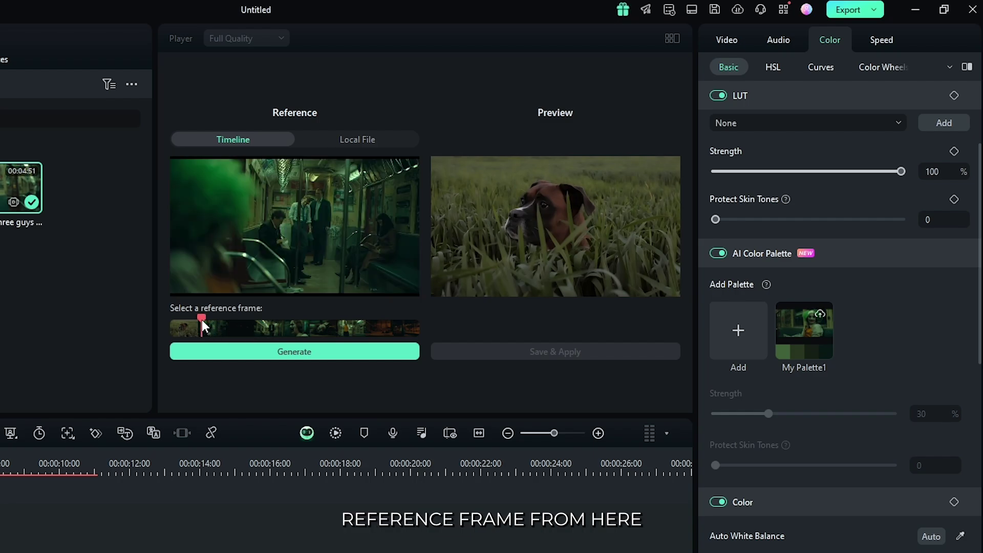
click(244, 351)
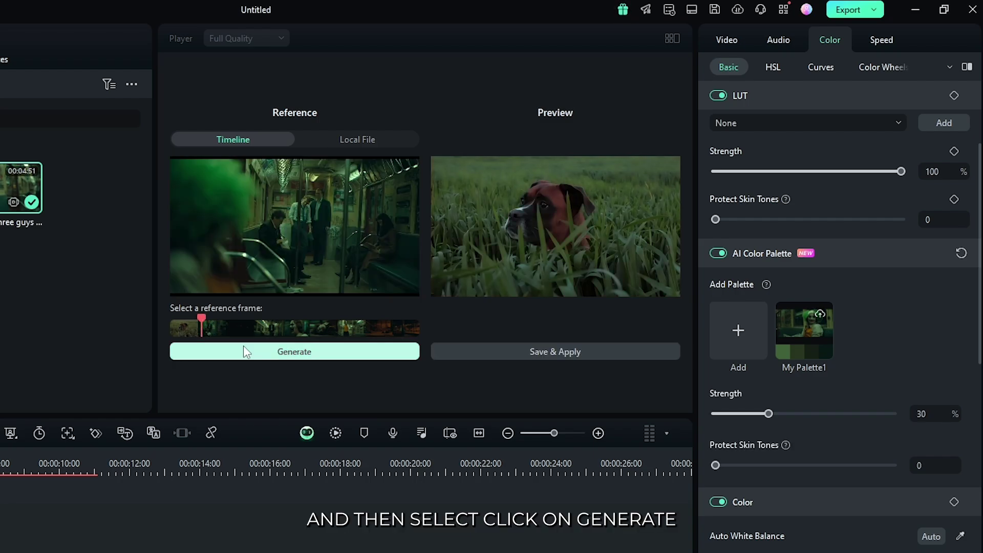
click(506, 352)
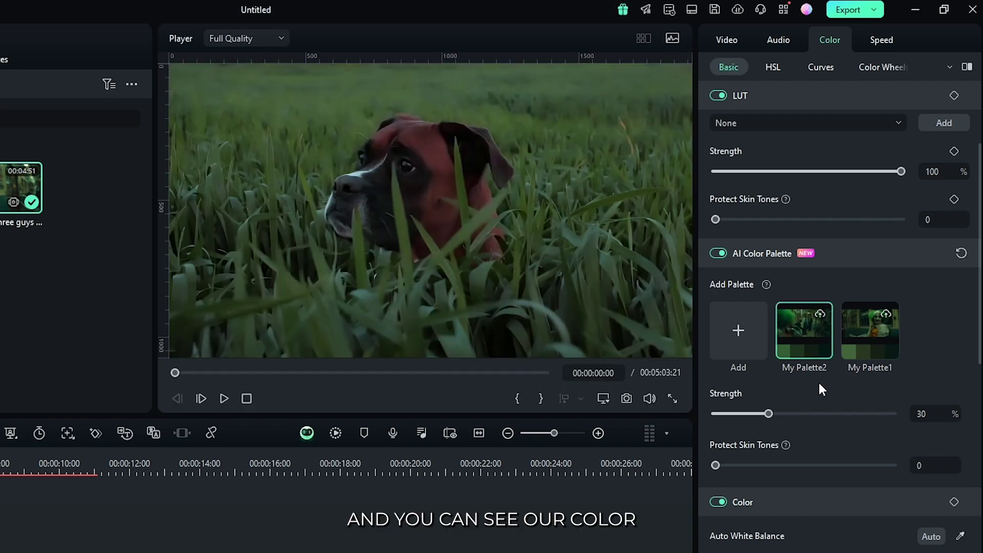
mouse_move(804, 331)
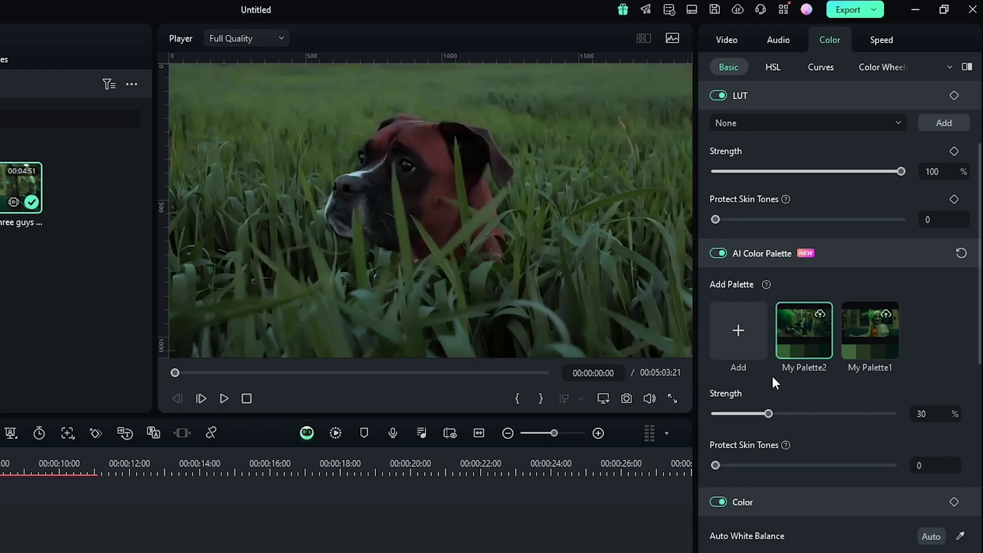
Set palette Strength to 61 and Protect Skin Tones to 29, then play the clip.
drag(771, 413, 824, 417)
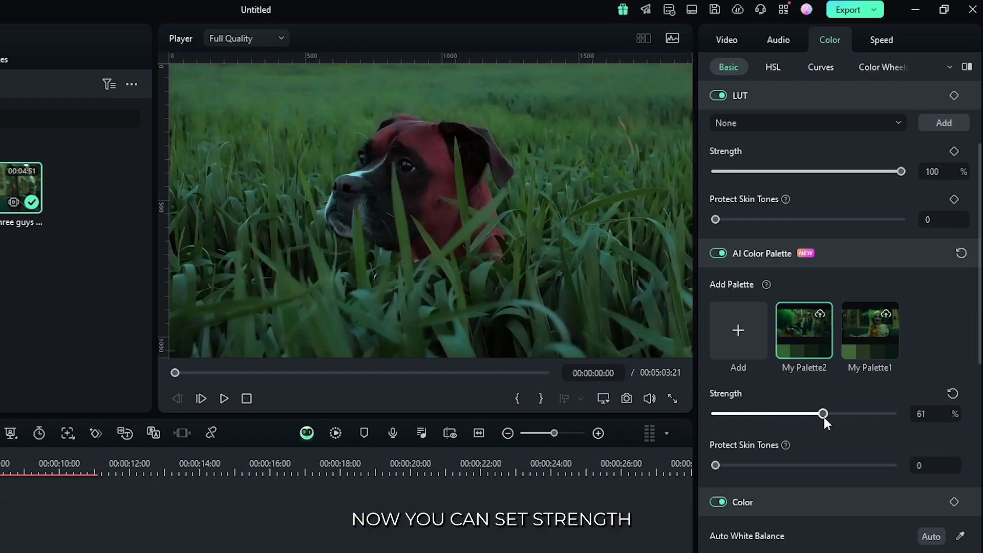
drag(716, 466, 772, 467)
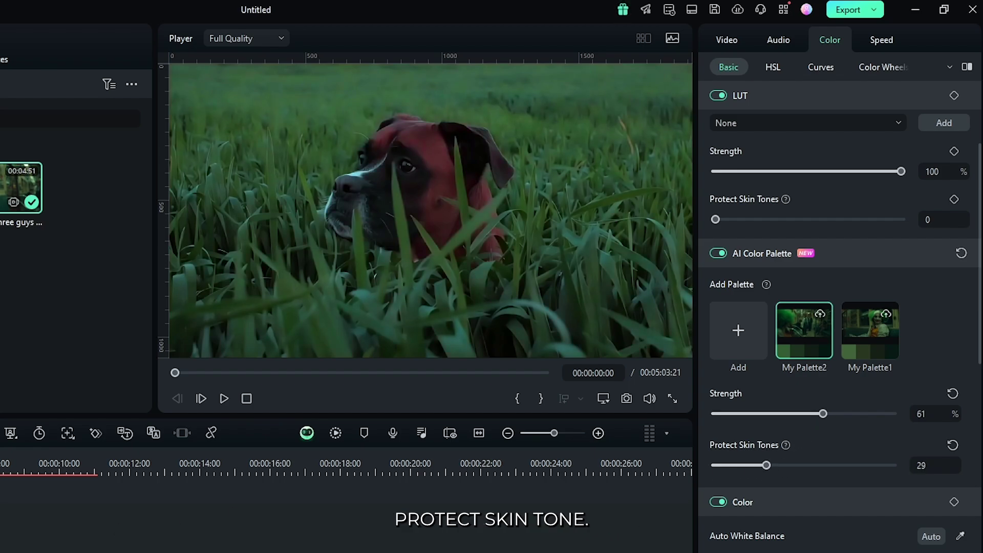
key(space)
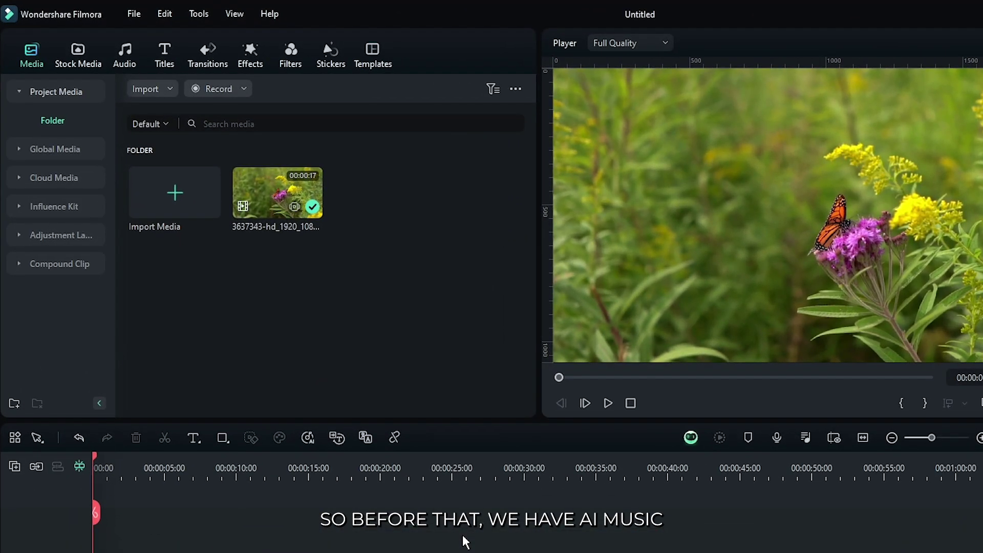
Expand AI Music in the Audio library, then switch to AI Sound Effect.
click(125, 57)
click(49, 123)
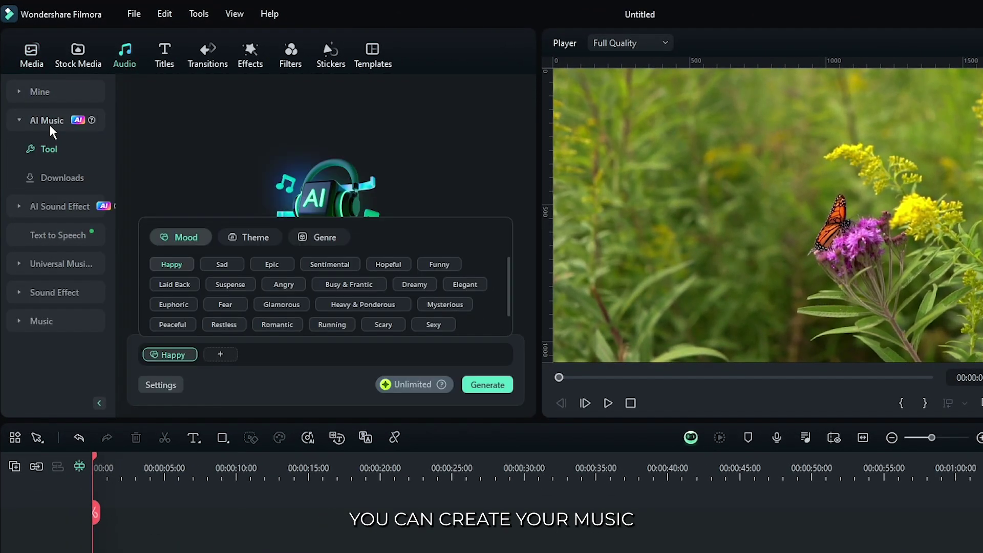
click(60, 206)
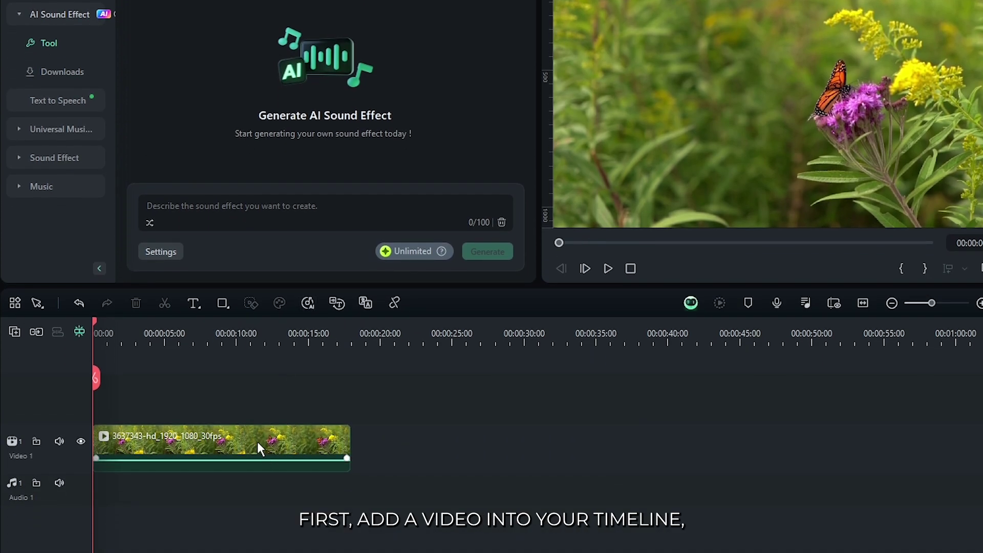
Generate Smart BGM background music from the selected butterfly clip.
click(256, 441)
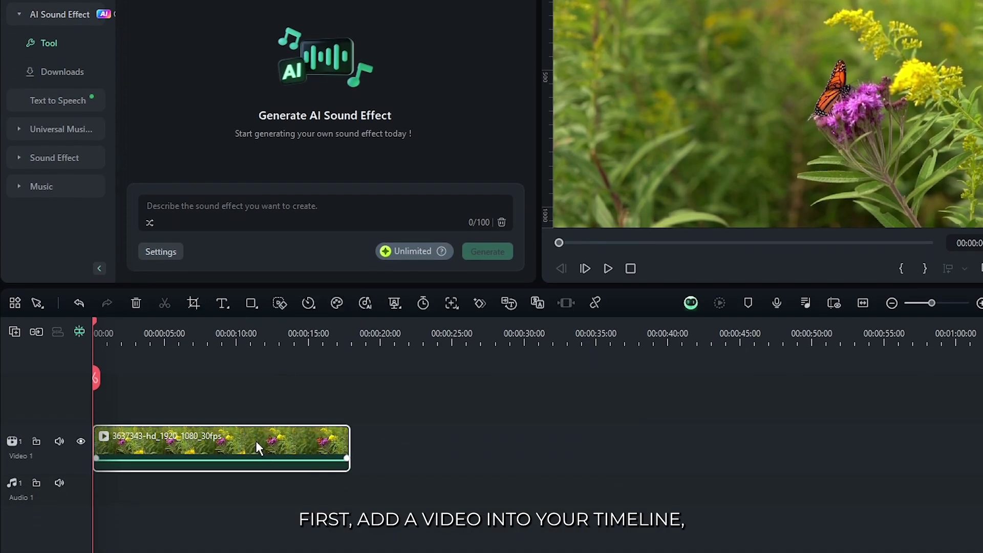
click(366, 305)
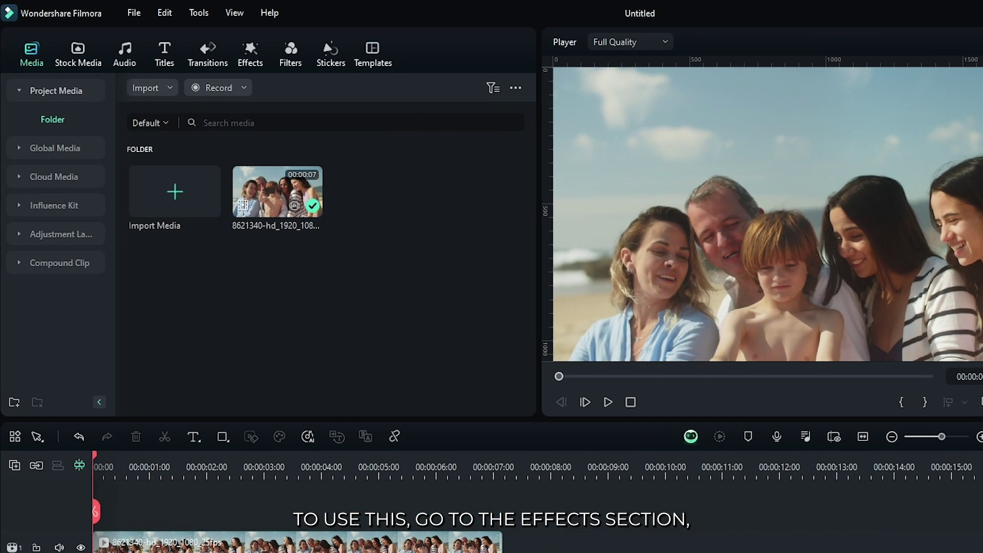
Apply AI Classic Mosaic from Effects > Body Effects > Face Mosaic to the family beach clip.
click(253, 50)
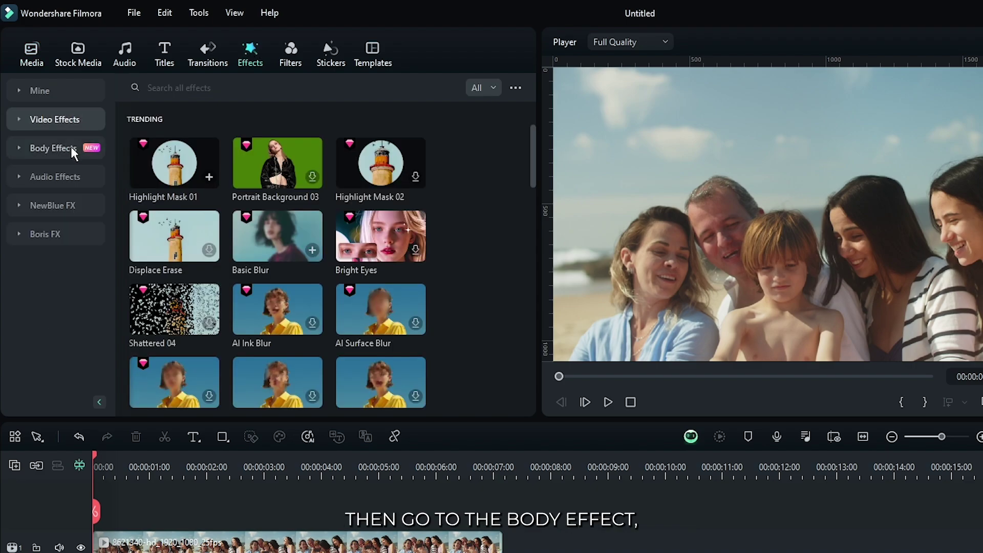
click(56, 150)
scroll(60, 239, down, 2)
scroll(65, 243, down, 2)
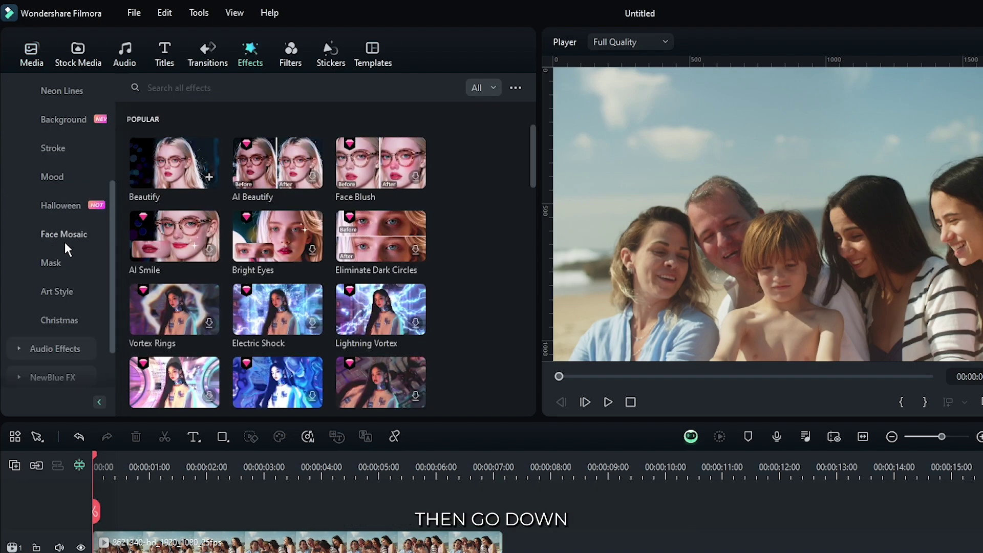
click(67, 236)
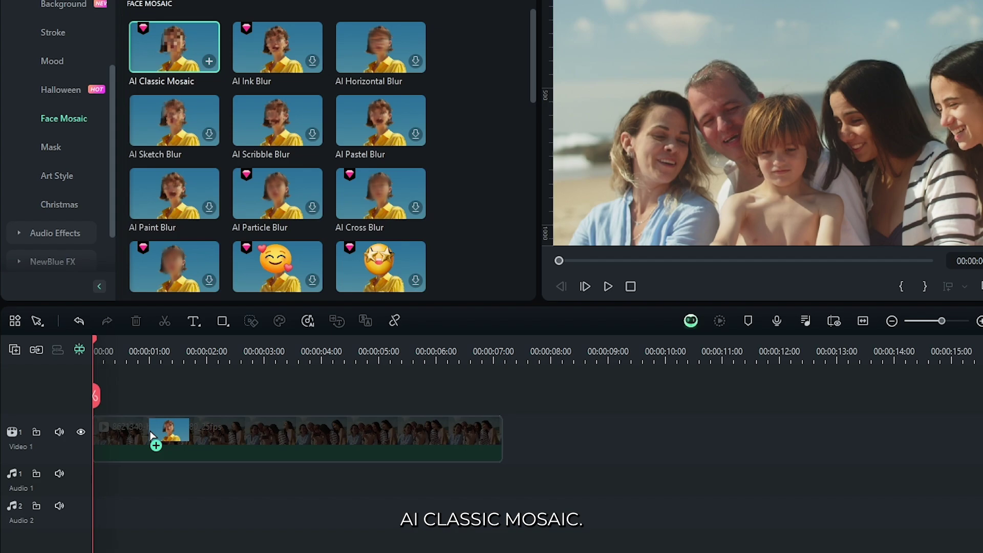
drag(179, 169, 178, 435)
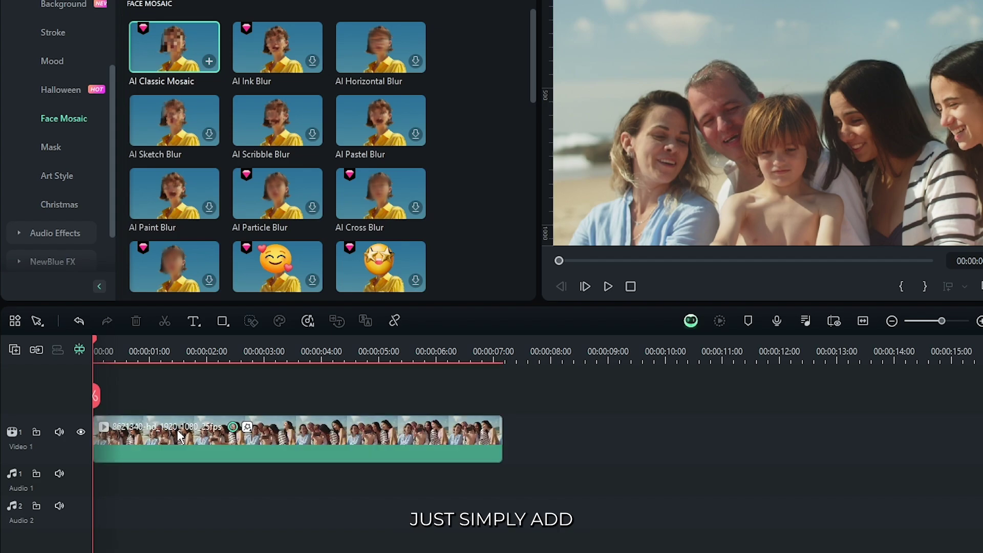
Uncheck detected faces 1, 3, 4 and 5 in the clip's mosaic settings, then play it back.
click(178, 436)
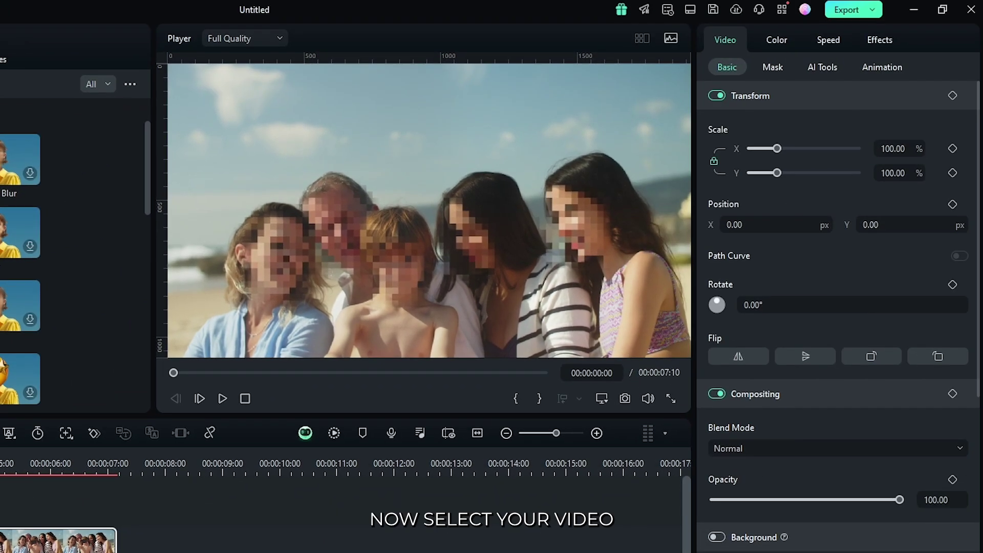
click(882, 39)
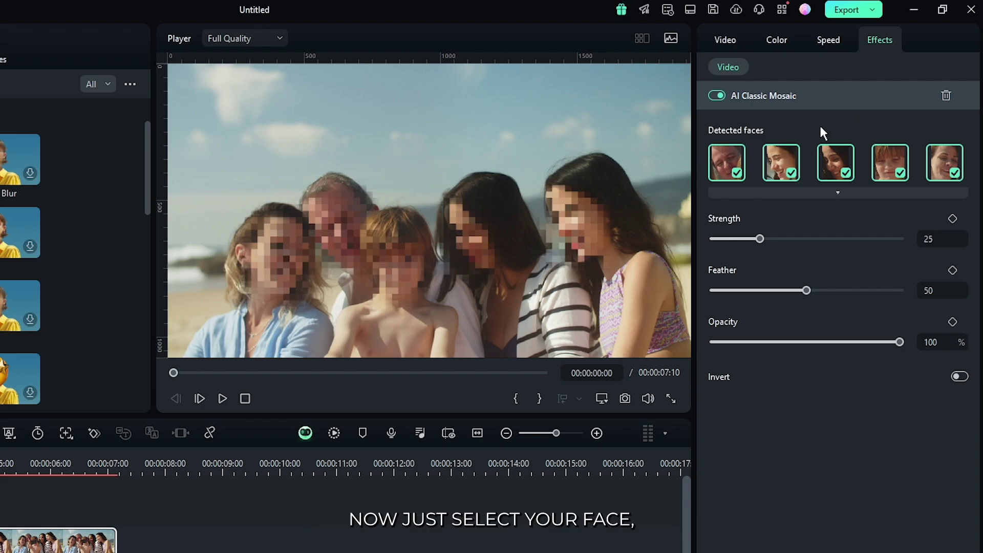
click(736, 173)
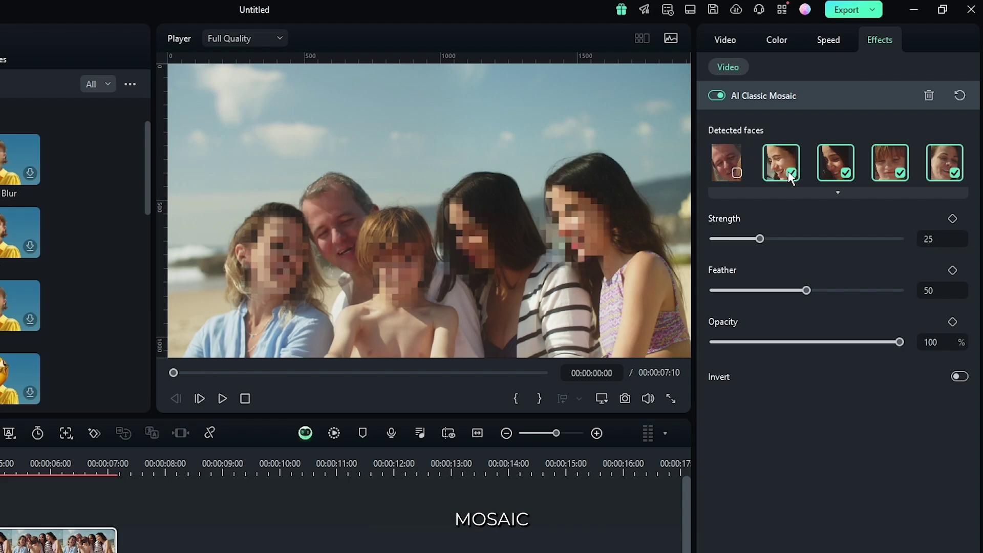
click(846, 173)
click(901, 173)
click(956, 173)
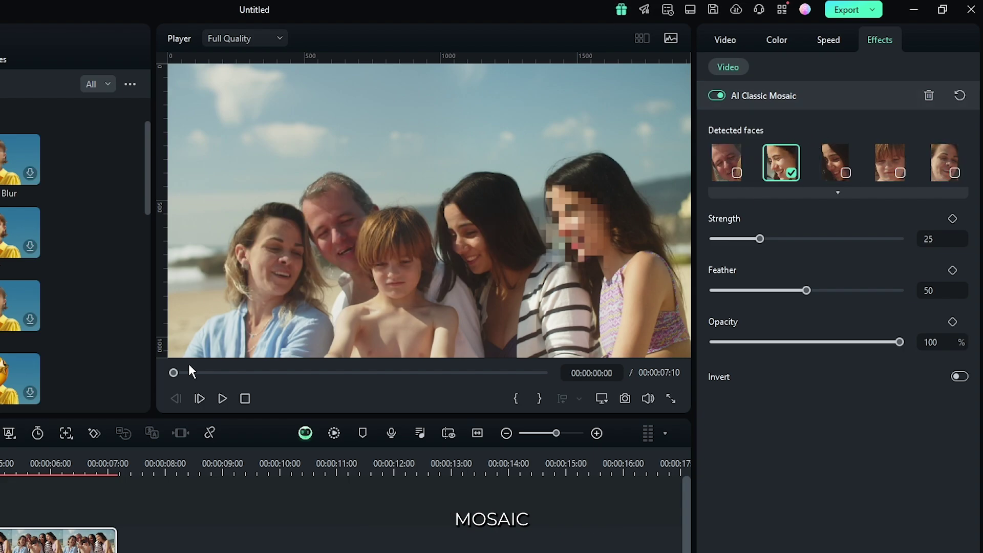
click(223, 398)
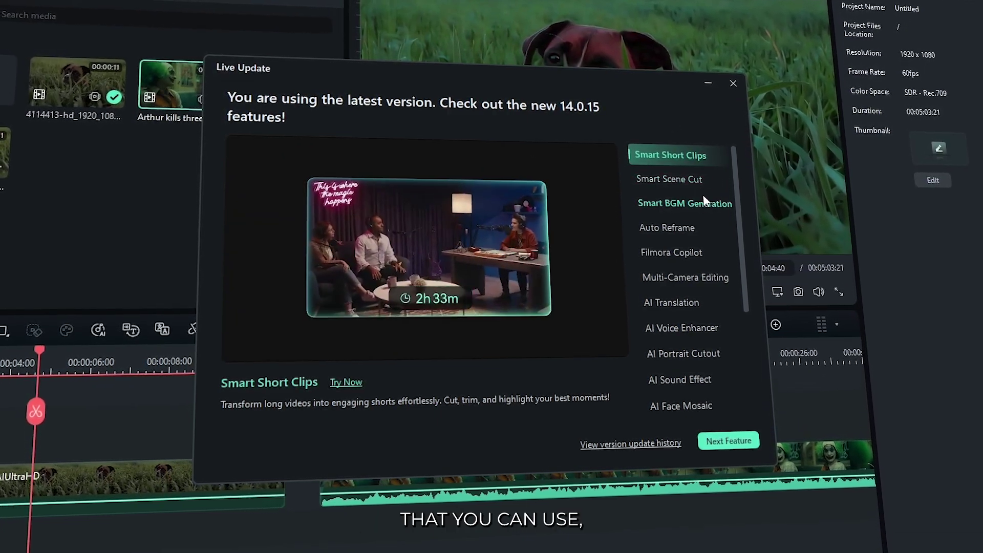
scroll(707, 215, down, 2)
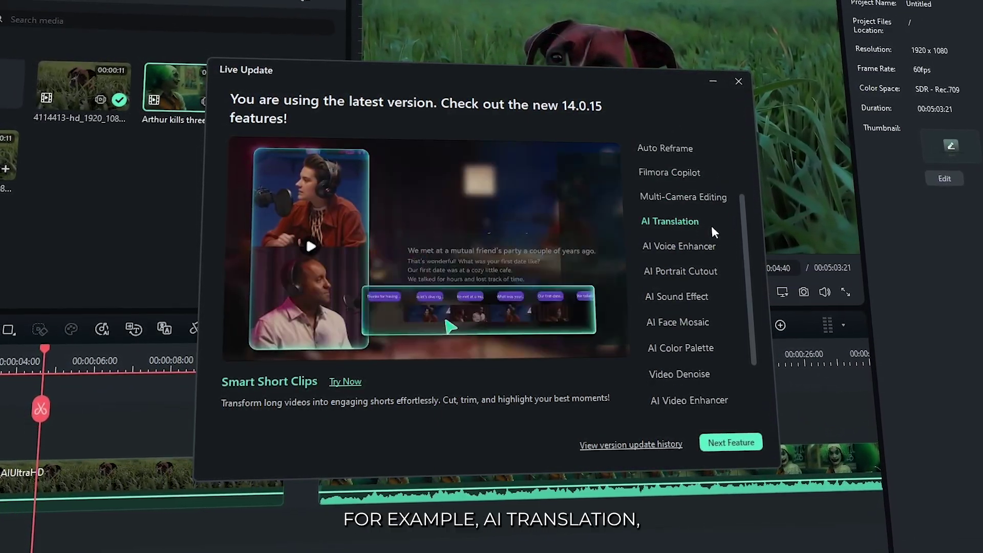
scroll(714, 225, down, 2)
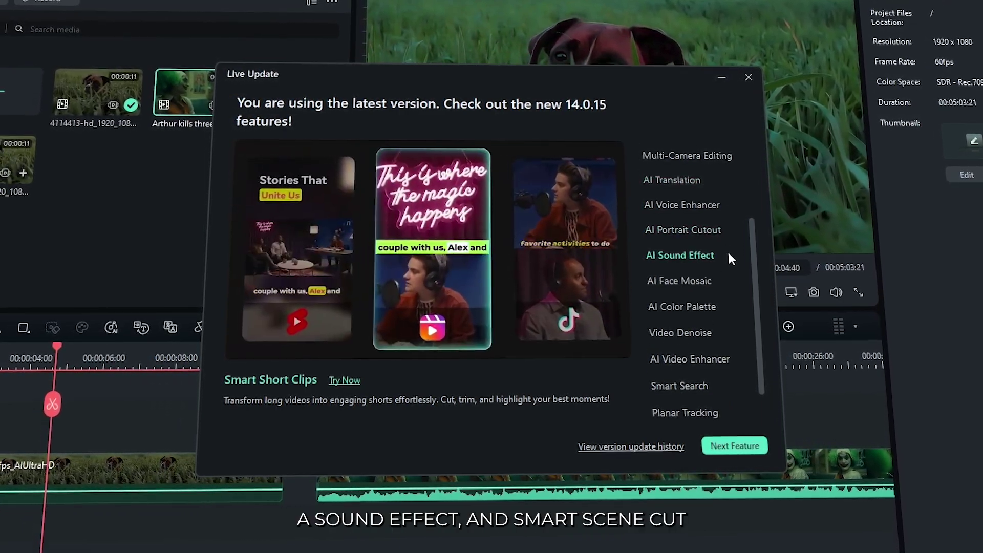
scroll(728, 250, up, 3)
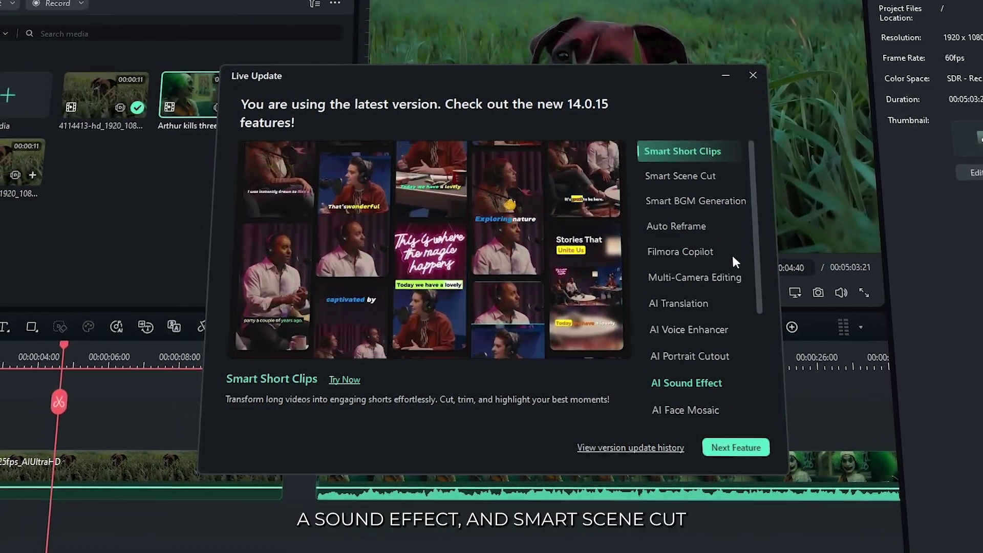